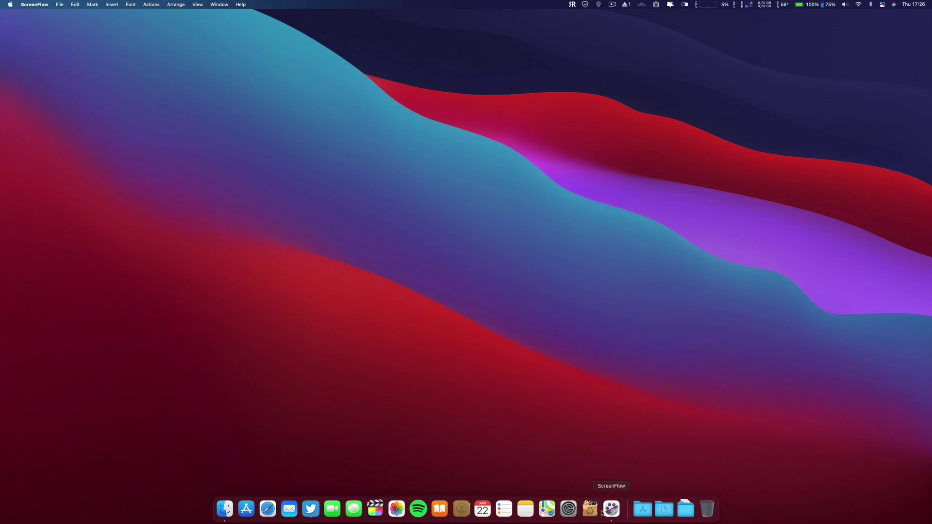
# Look over the Desktop & Screen Saver settings, then close System Preferences.
pyautogui.click(568, 508)
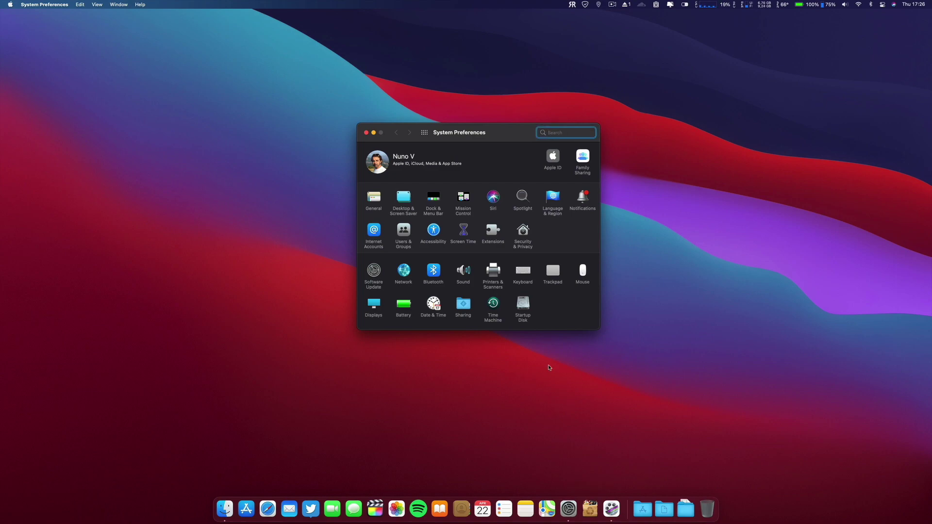
pyautogui.click(403, 199)
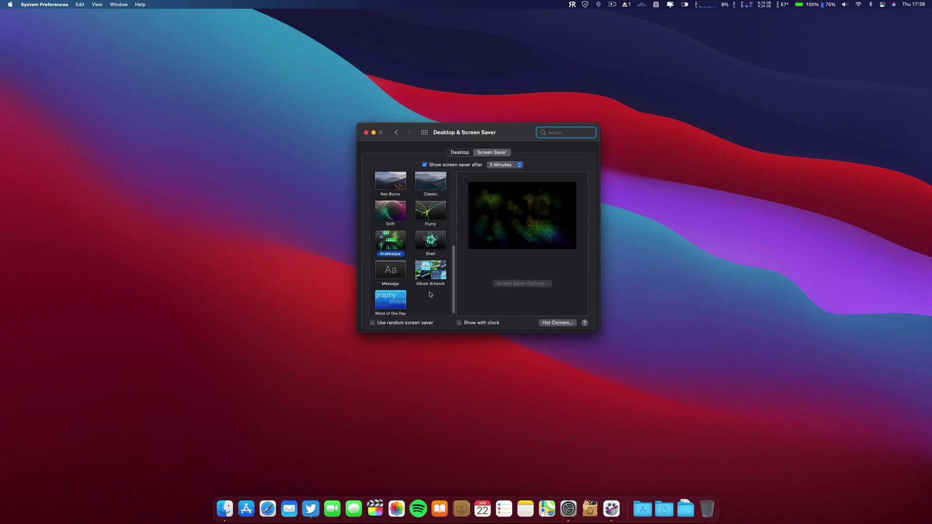
pyautogui.scroll(5, 429, 294)
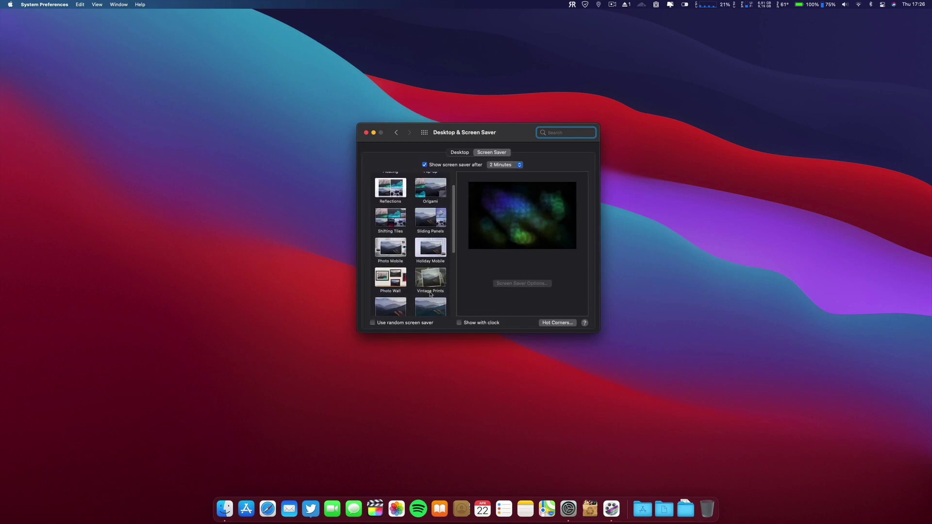
pyautogui.scroll(-5, 429, 294)
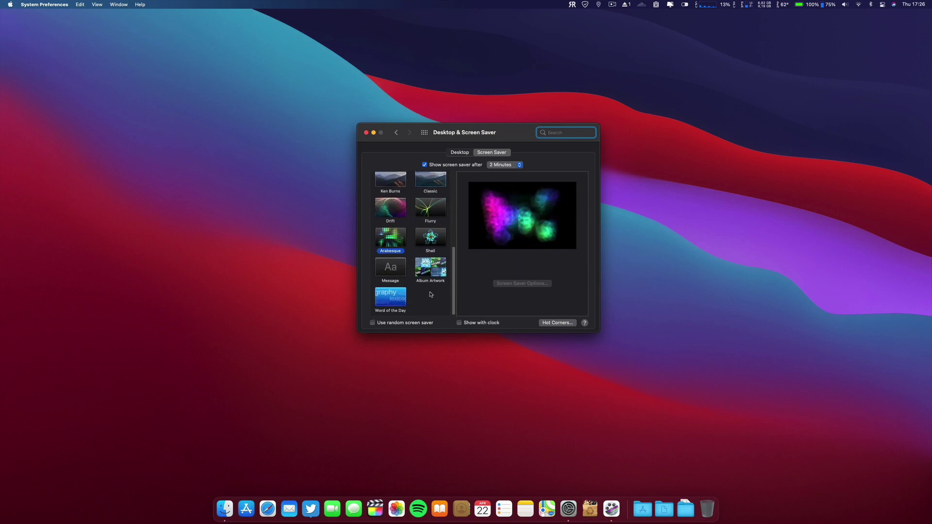
pyautogui.click(366, 133)
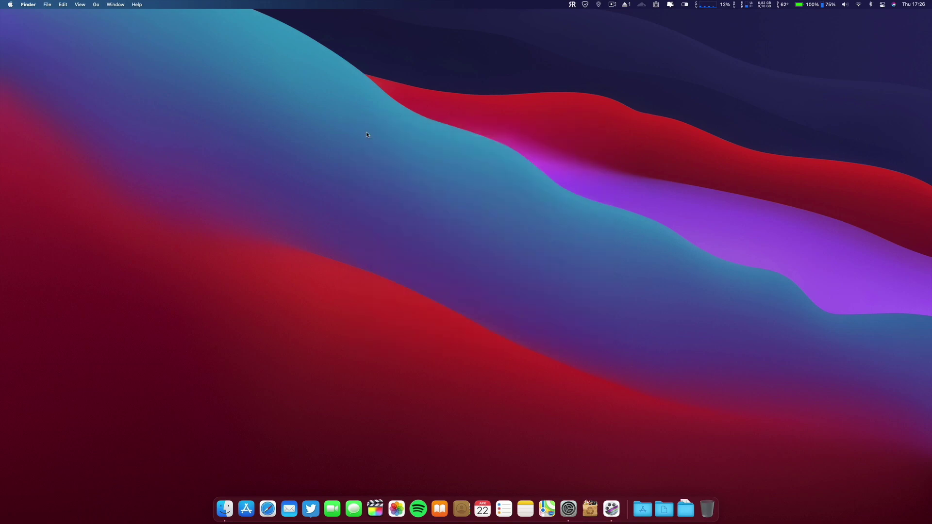
# Jump to /System/Library with Go to Folder and open its Screen Savers folder.
pyautogui.click(96, 4)
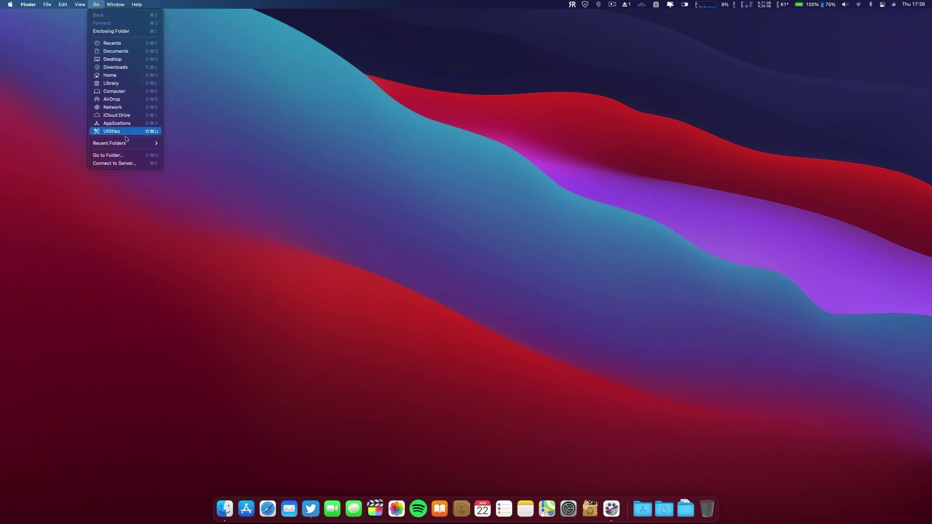
pyautogui.click(129, 154)
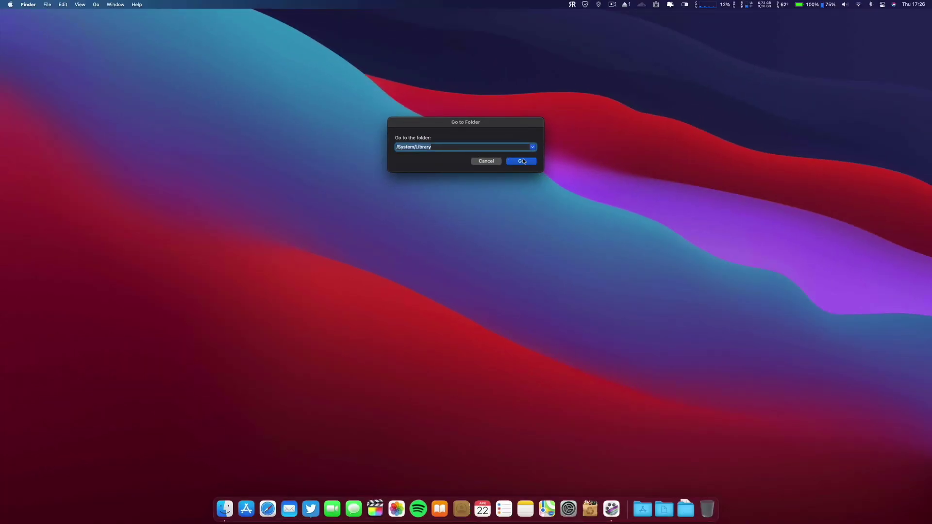
pyautogui.click(522, 161)
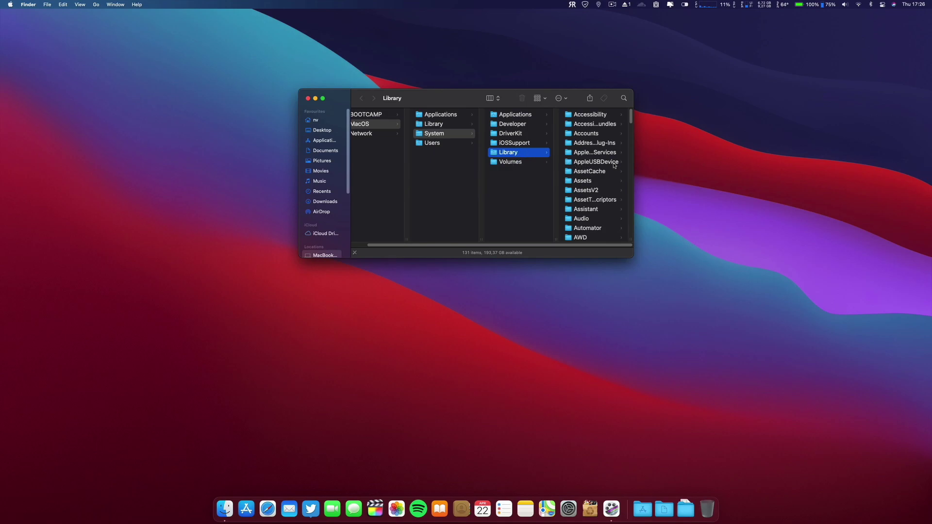
pyautogui.scroll(-10, 614, 165)
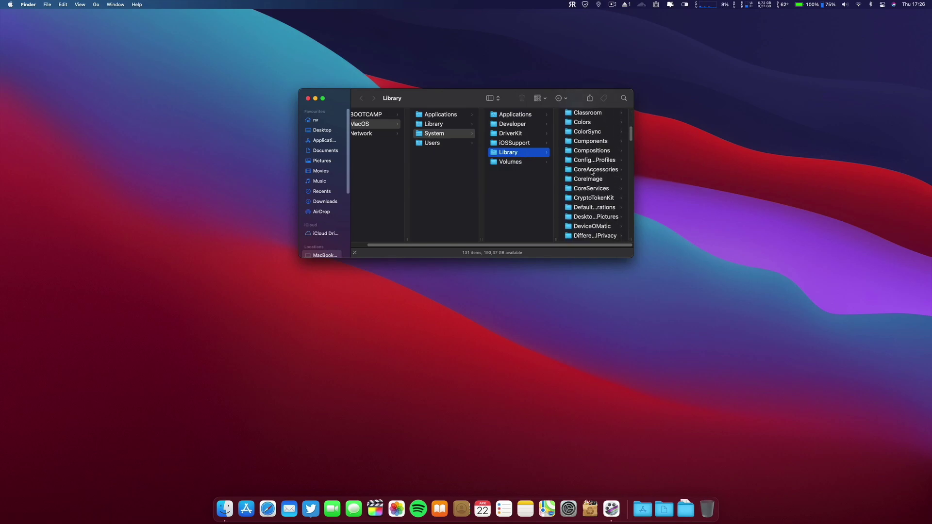
pyautogui.scroll(-10, 592, 172)
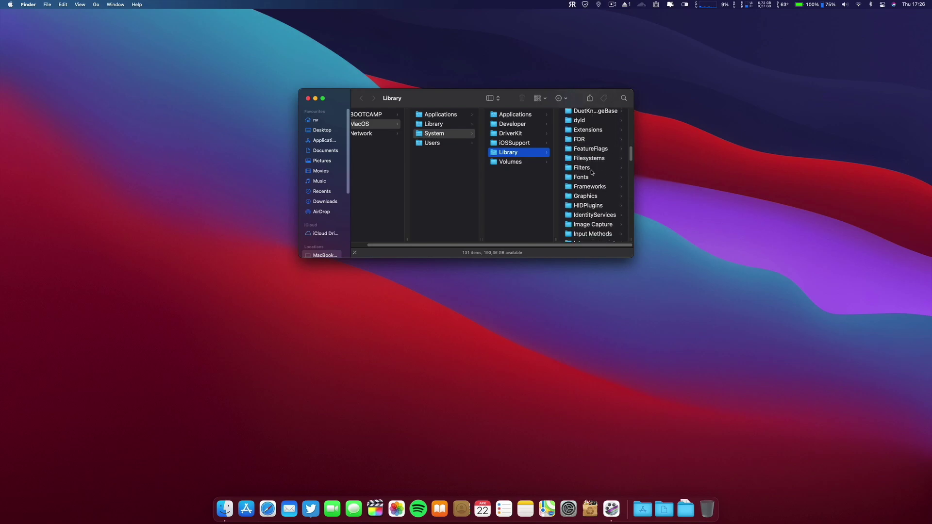
pyautogui.scroll(-10, 592, 171)
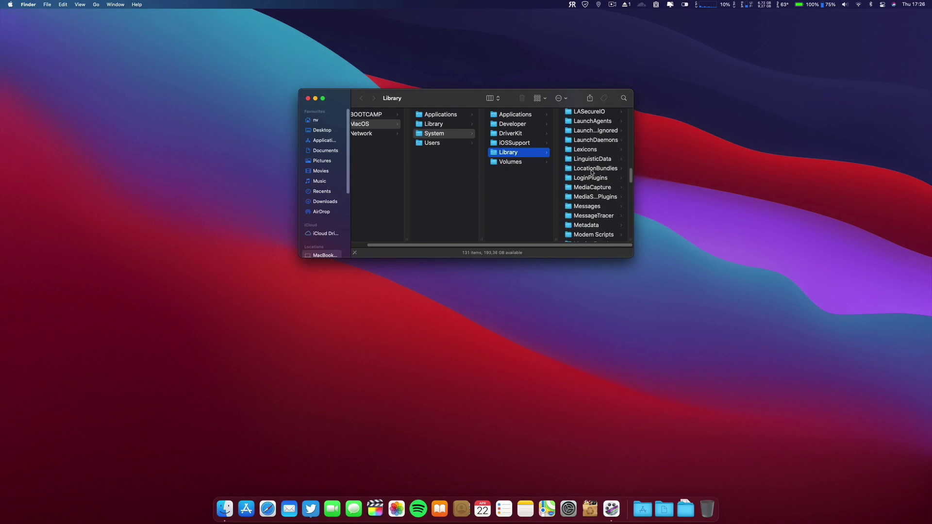
pyautogui.scroll(-10, 592, 172)
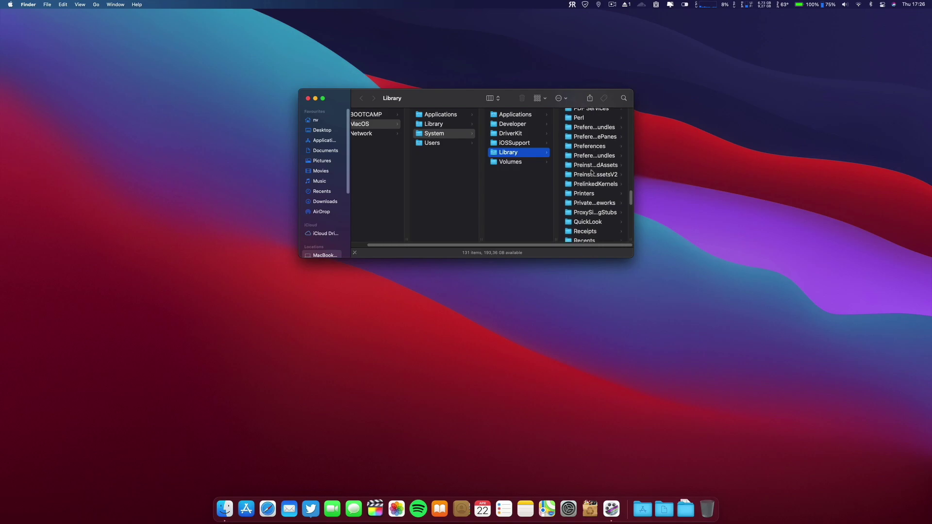
pyautogui.scroll(-5, 592, 171)
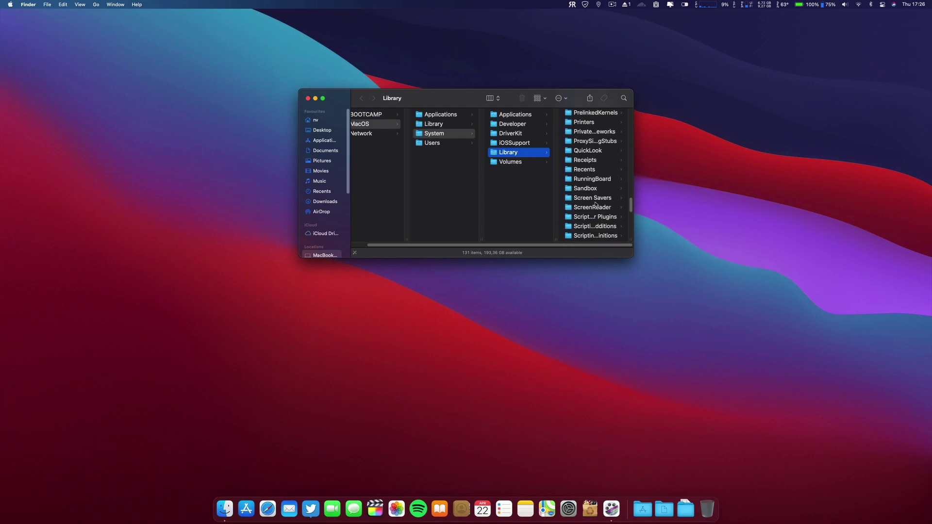
pyautogui.click(595, 198)
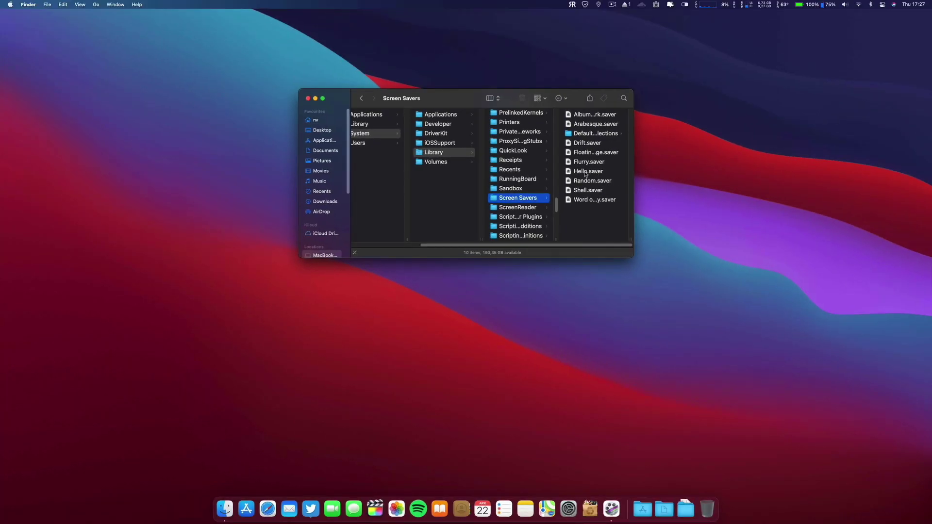
# Copy Hello.saver and paste it onto the desktop.
pyautogui.click(587, 174)
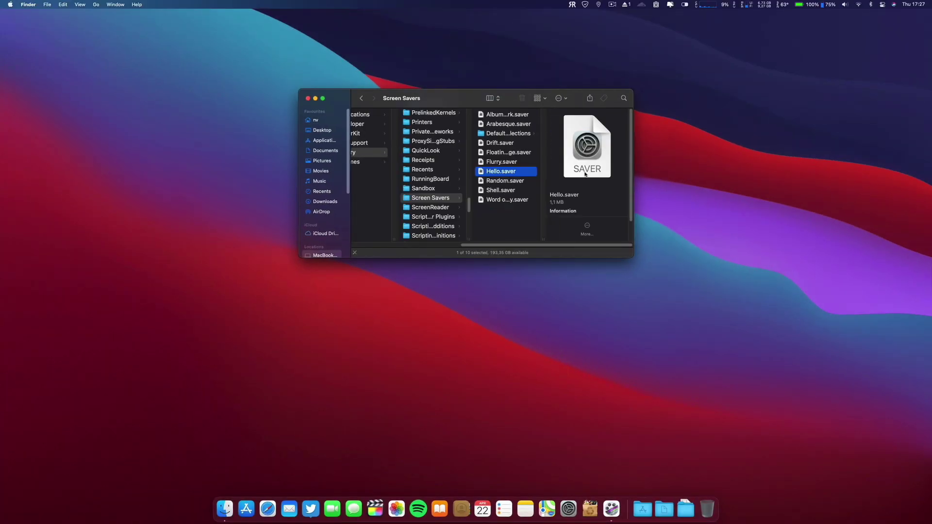
pyautogui.rightClick(585, 174)
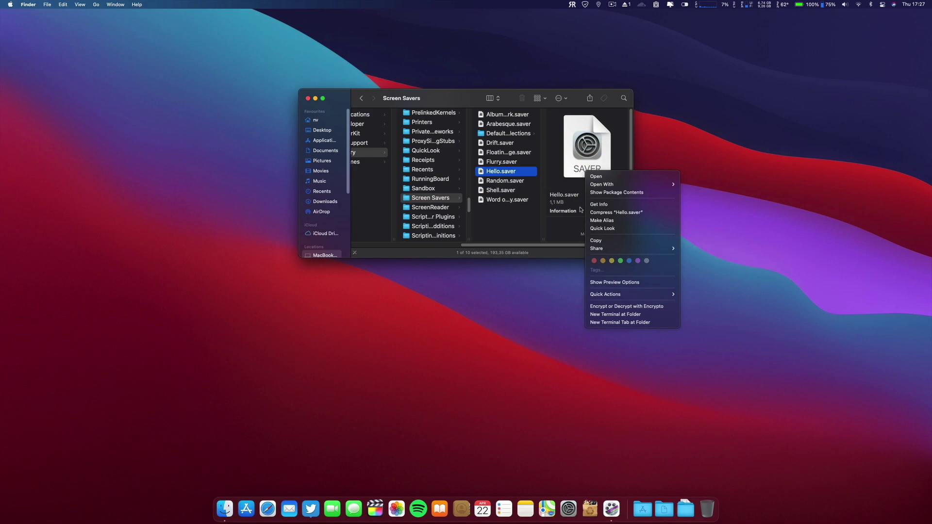
pyautogui.click(601, 241)
pyautogui.rightClick(828, 93)
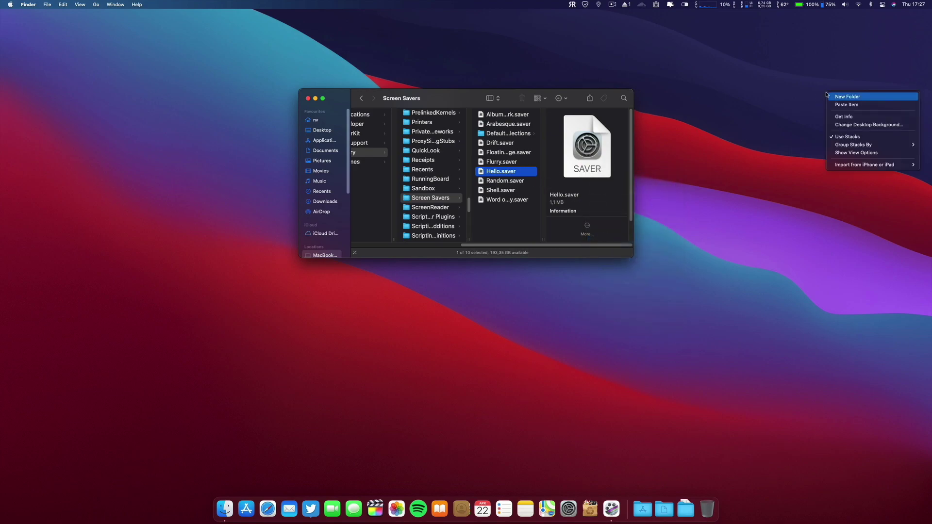
pyautogui.click(857, 105)
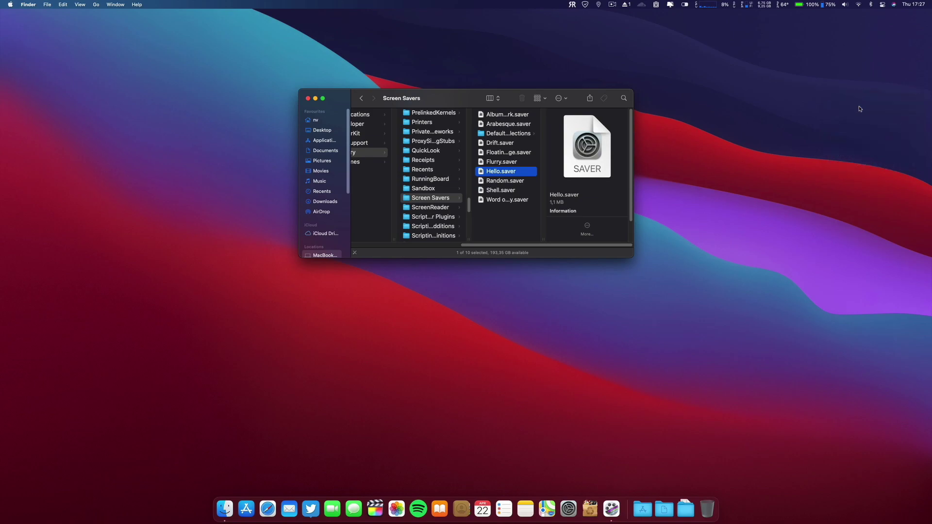
# Close the Screen Savers window and rename the desktop copy to Hi.saver.
pyautogui.click(308, 98)
pyautogui.click(903, 43)
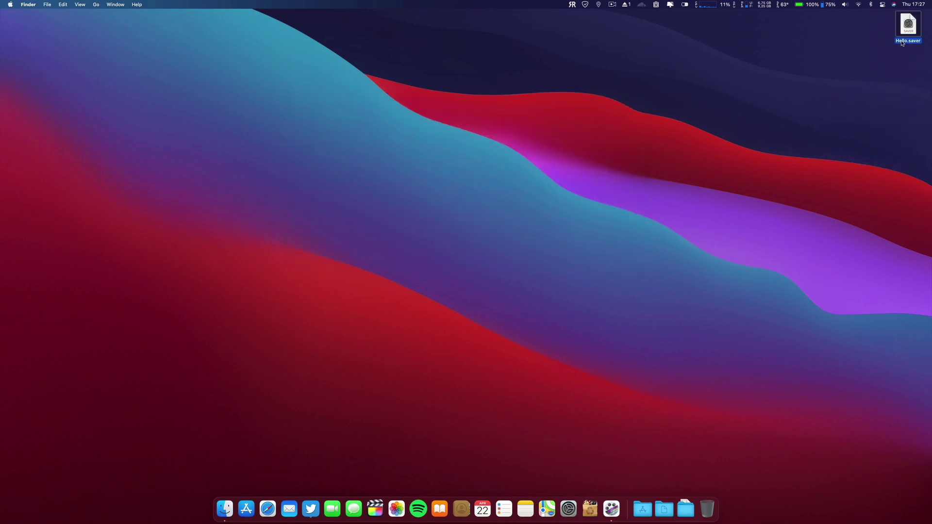
pyautogui.press('Return')
pyautogui.press('BackSpace')
pyautogui.press('BackSpace')
pyautogui.press('BackSpace')
pyautogui.press('BackSpace')
pyautogui.press('Return')
# Open Hi.saver and install Hello for all users, authorizing with the account password.
pyautogui.doubleClick(906, 26)
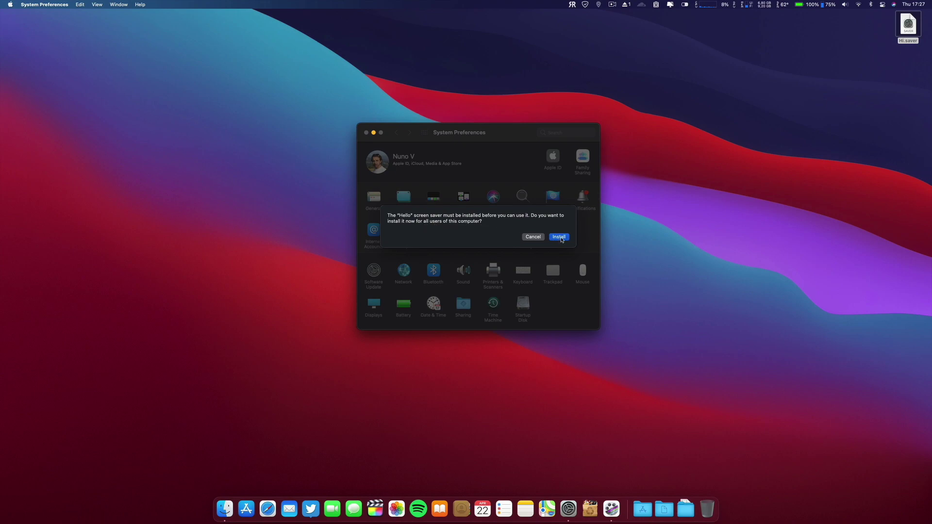
pyautogui.click(560, 238)
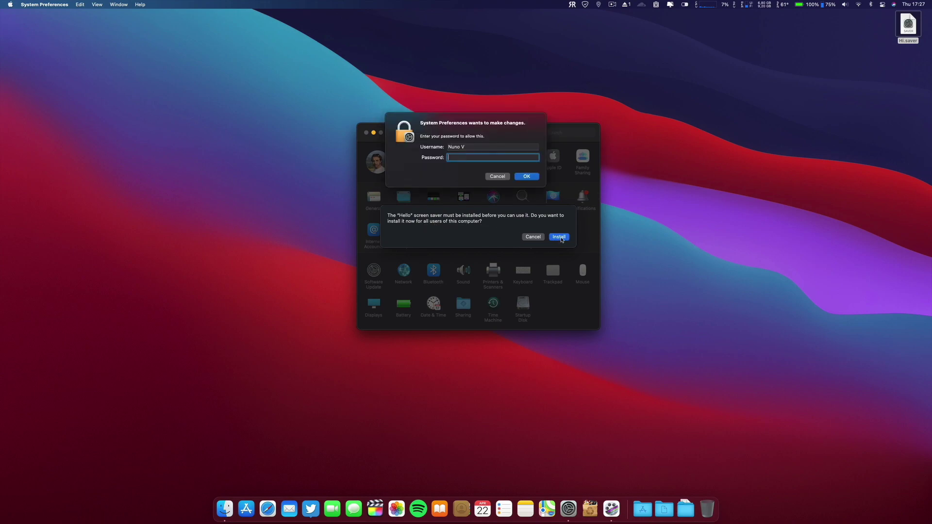
pyautogui.write('••')
pyautogui.press('Return')
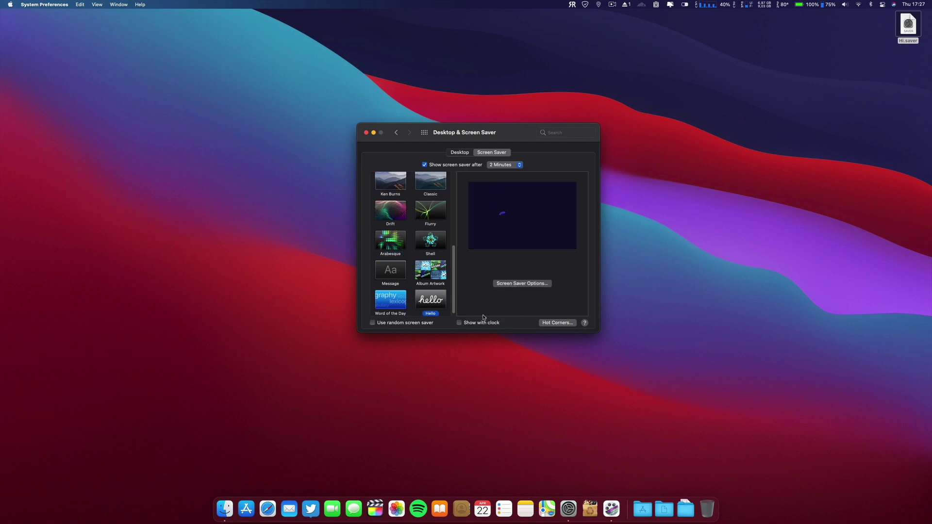
# Choose All from the Theme menu in the Hello screen saver's options.
pyautogui.click(513, 285)
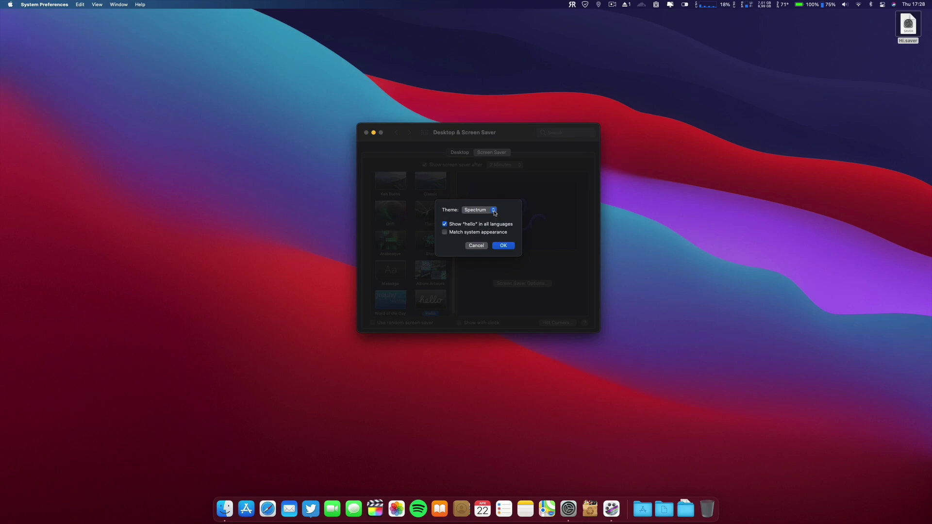
pyautogui.click(493, 210)
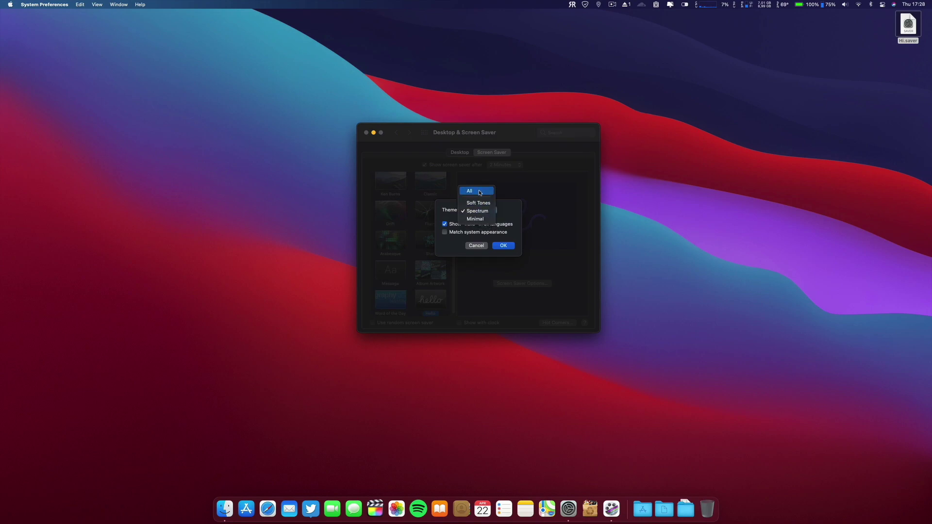
pyautogui.click(480, 192)
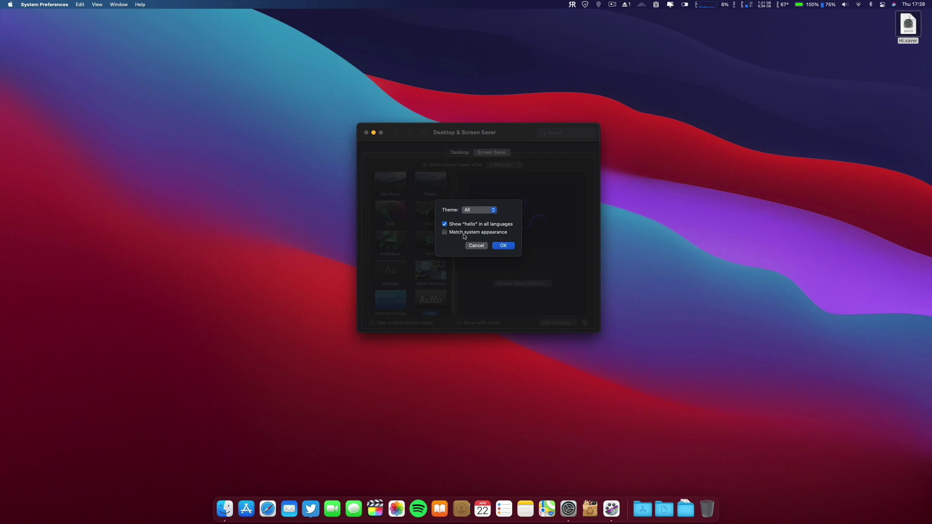
pyautogui.click(503, 245)
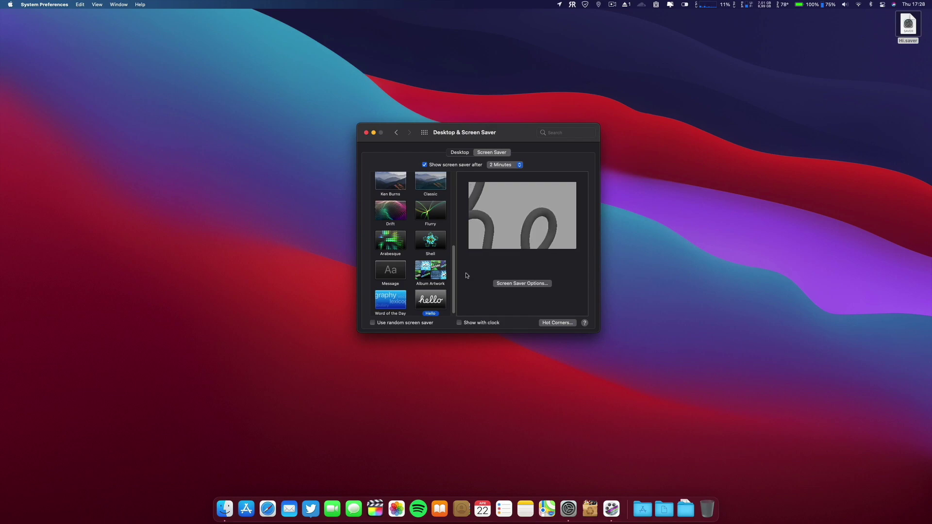
pyautogui.scroll(5, 442, 282)
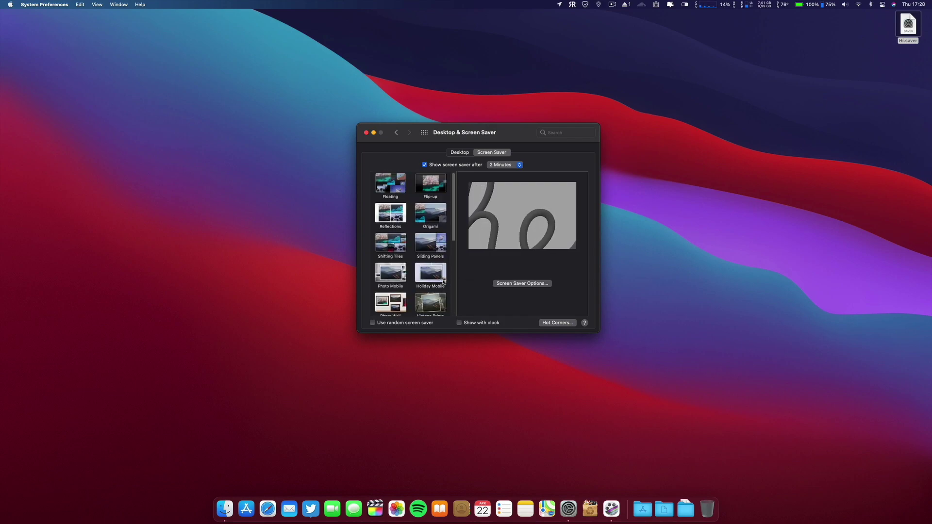